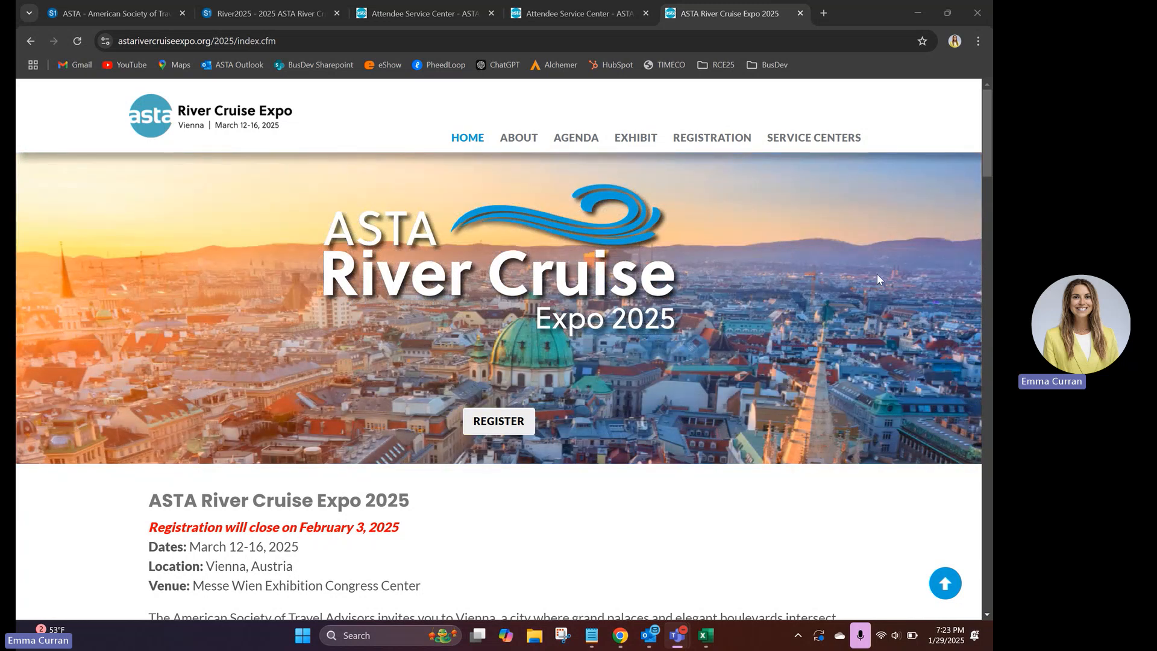
# - Open the Attendee Service Center of the expo website and sign in with the saved attendee credentials
pyautogui.moveTo(813, 139)
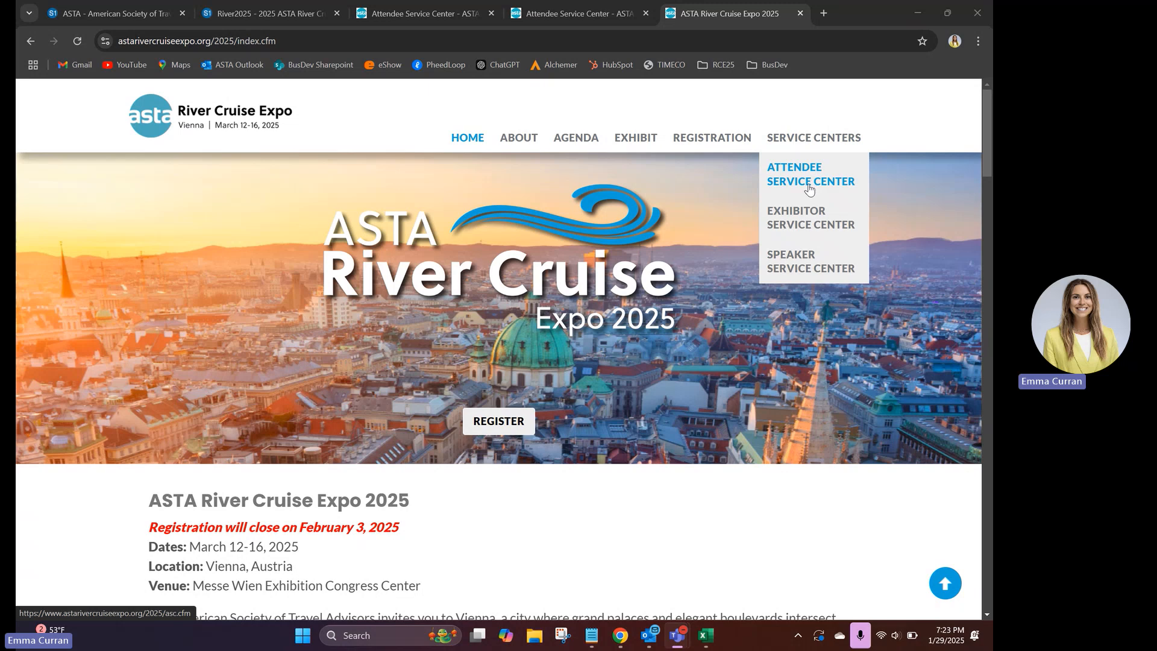
pyautogui.click(808, 188)
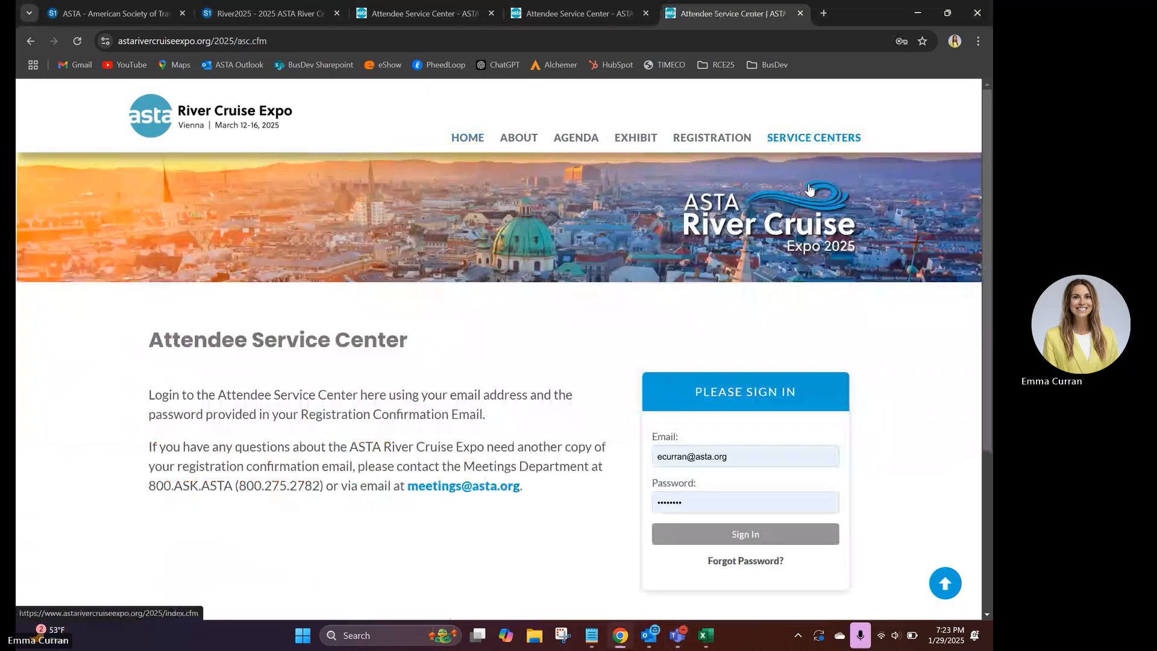
pyautogui.scroll(-2, 807, 287)
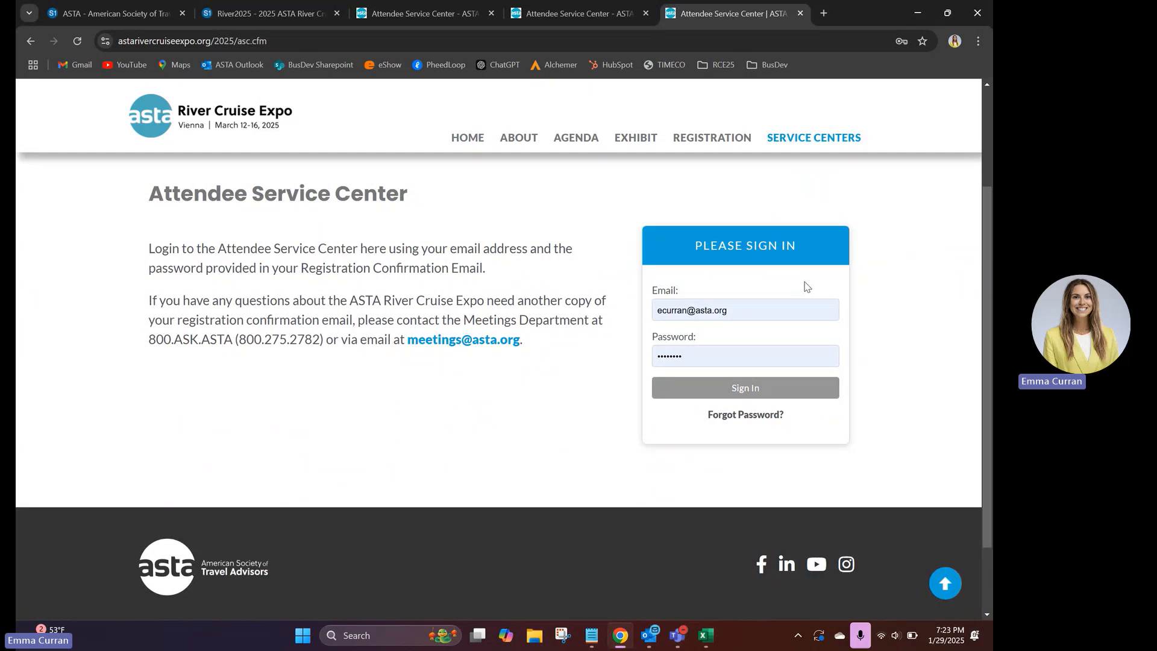
pyautogui.click(758, 386)
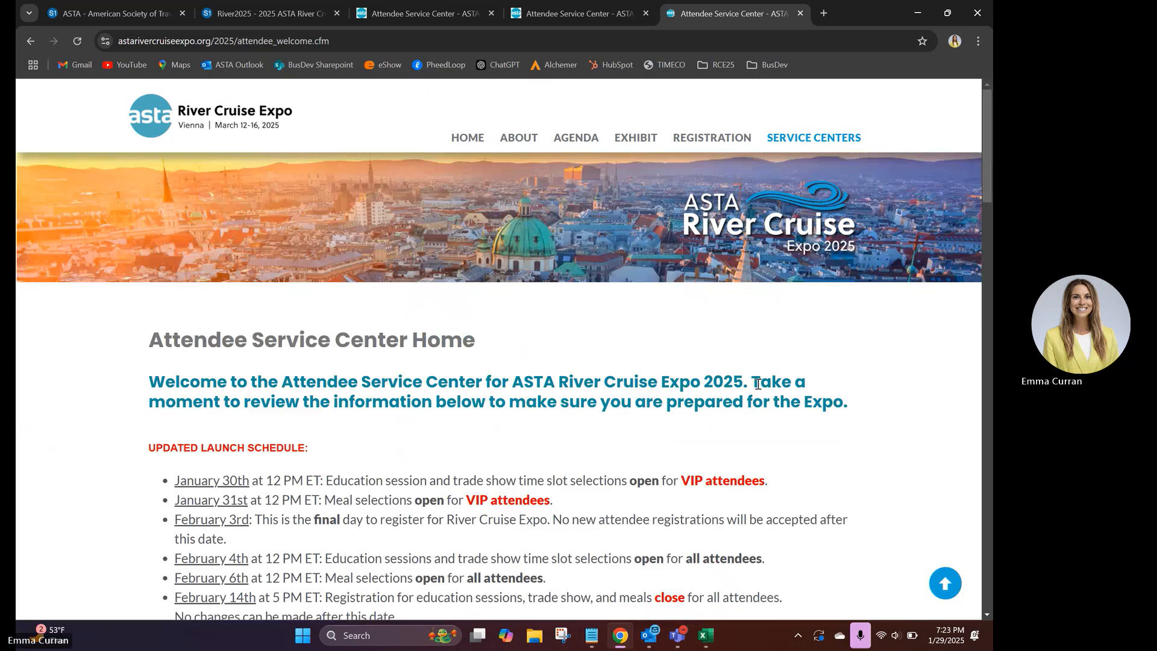
# - Go to the expo activities update from Registration Updates and open the attendee's registration for editing
pyautogui.scroll(-2, 445, 455)
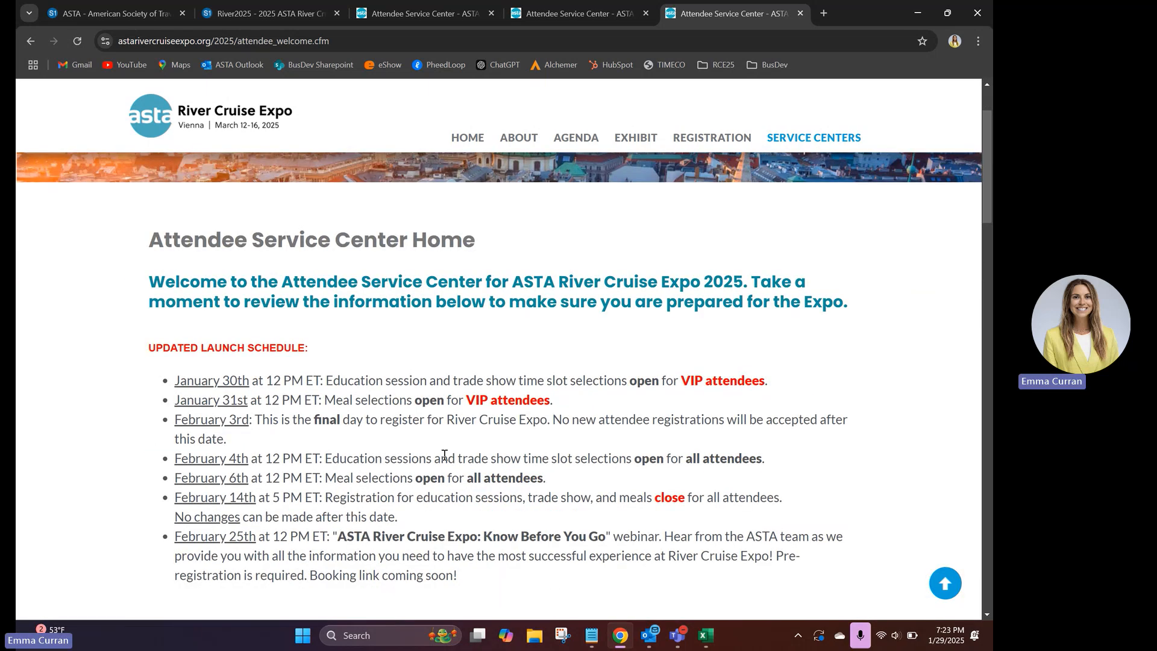
pyautogui.scroll(-5, 445, 455)
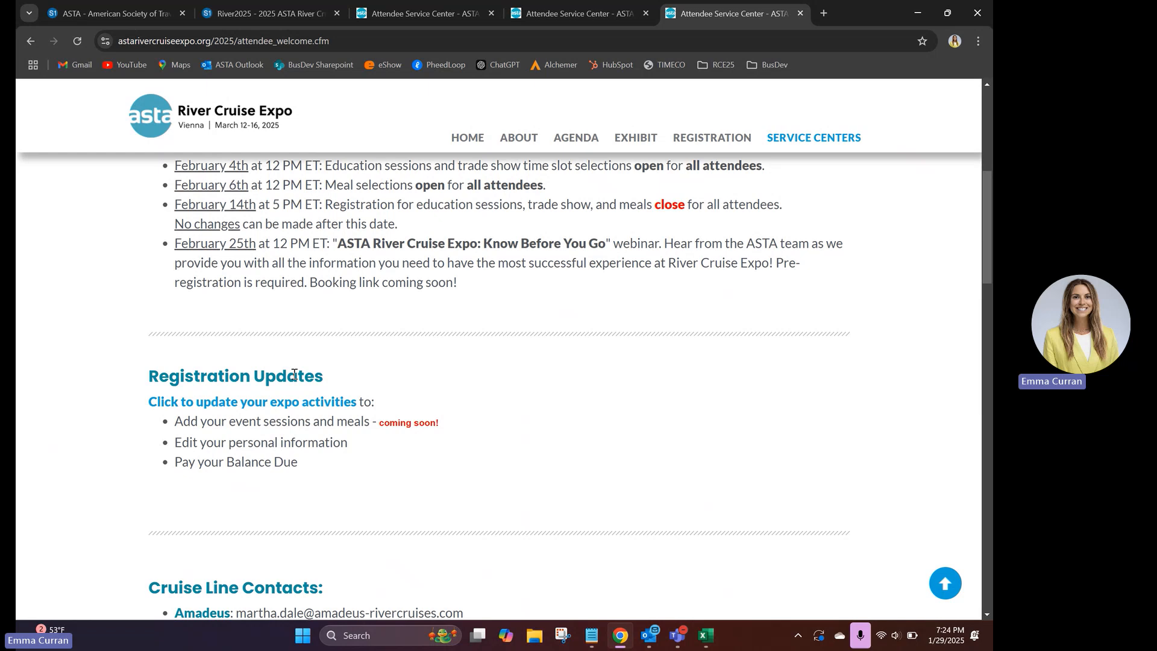
pyautogui.click(237, 401)
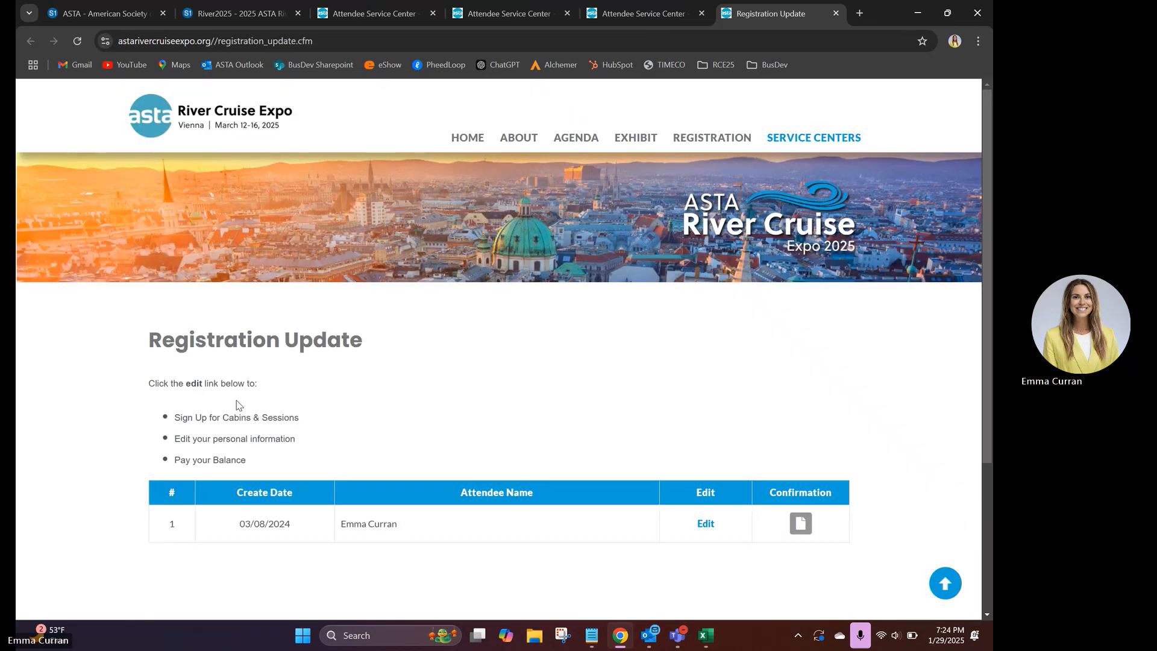
pyautogui.scroll(-1, 441, 364)
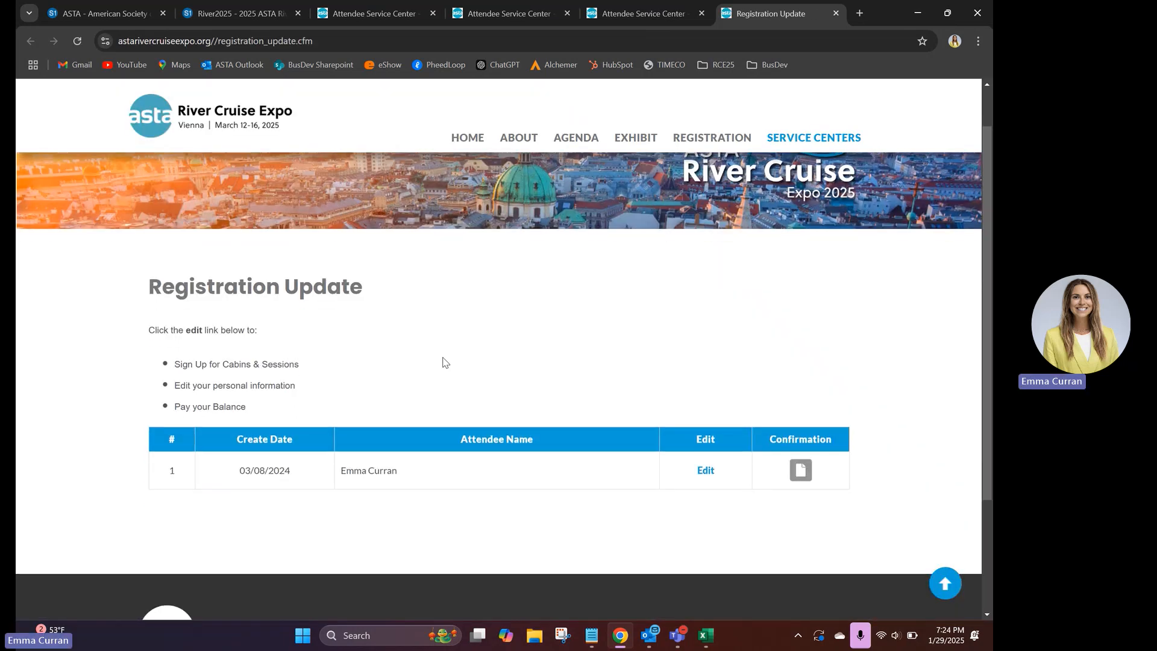
pyautogui.click(706, 471)
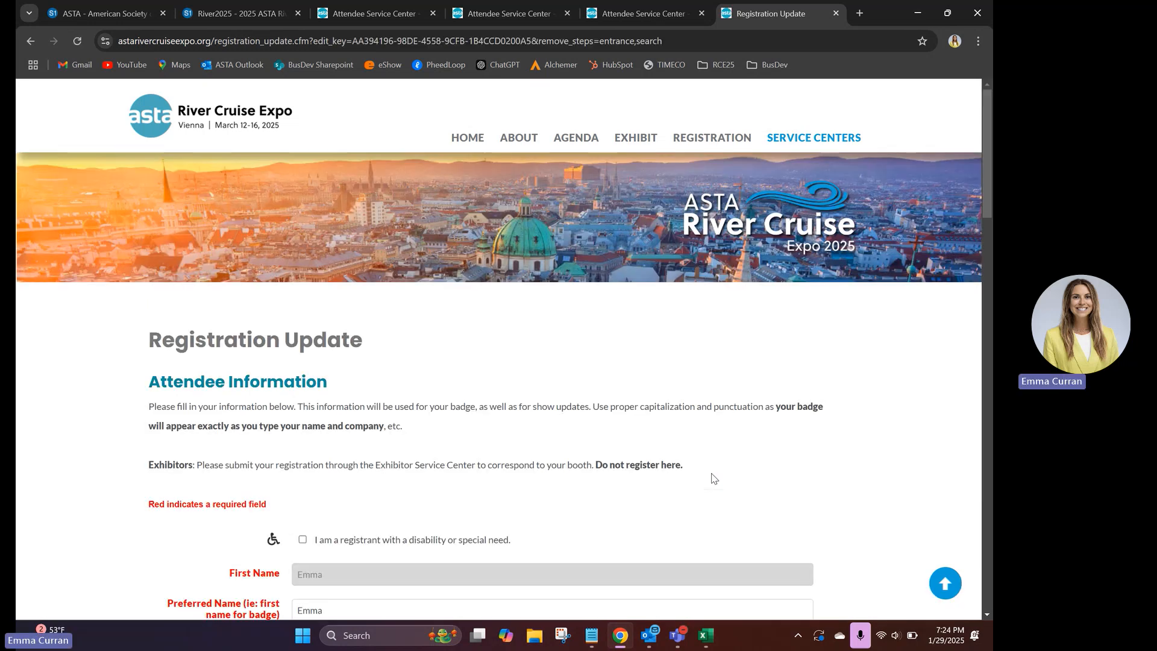
# - Proceed through the attendee information and registration type pages without changes to reach Education Sessions & Trade Show Block
pyautogui.scroll(-5, 713, 478)
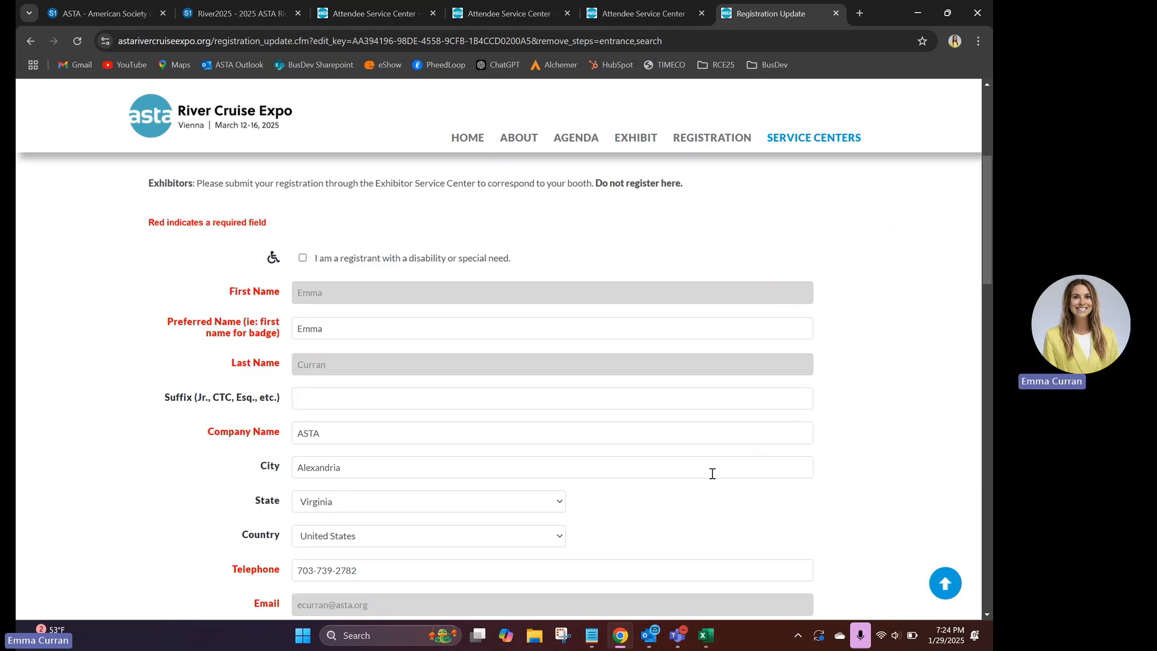
pyautogui.scroll(-5, 712, 476)
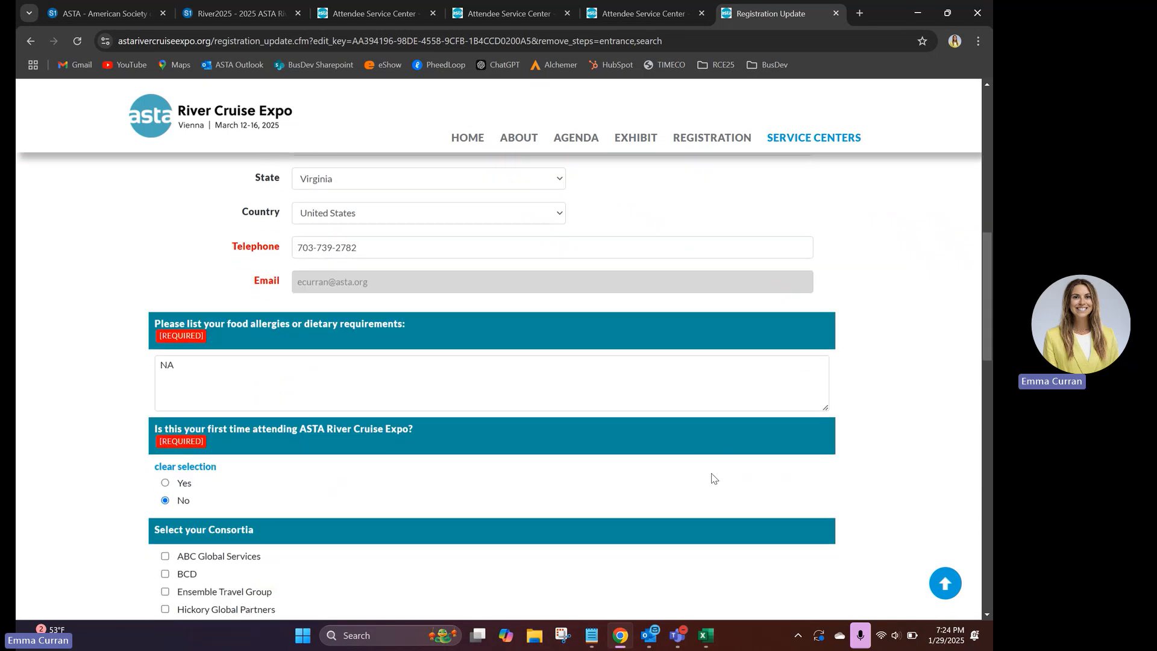
pyautogui.scroll(-15, 712, 477)
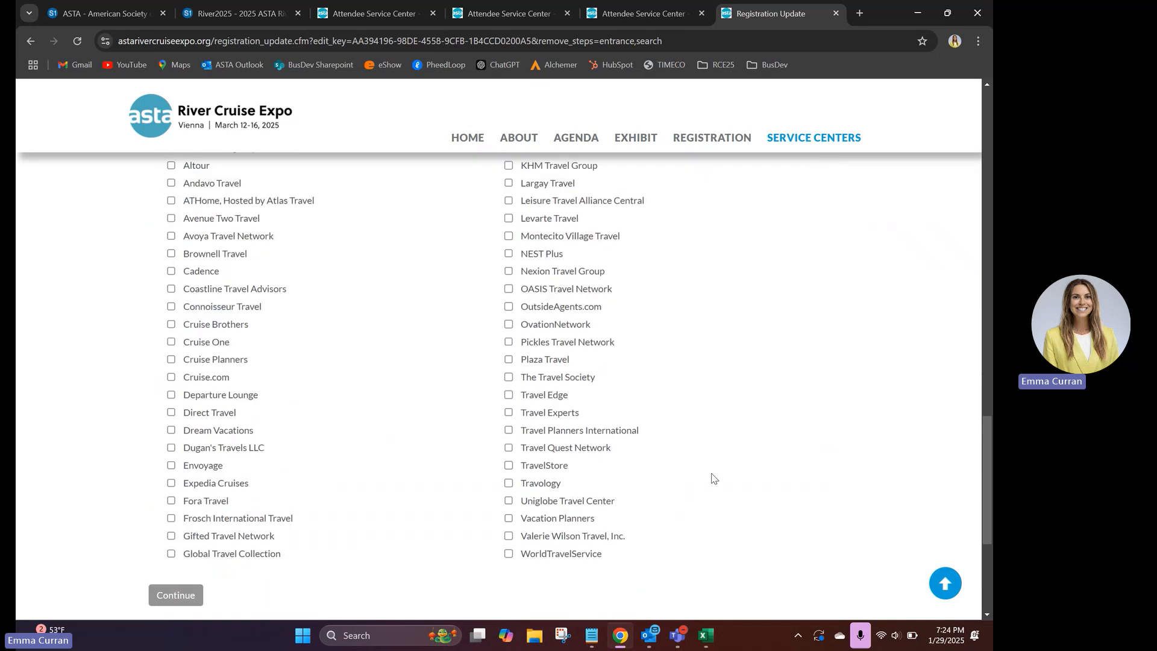
pyautogui.click(198, 369)
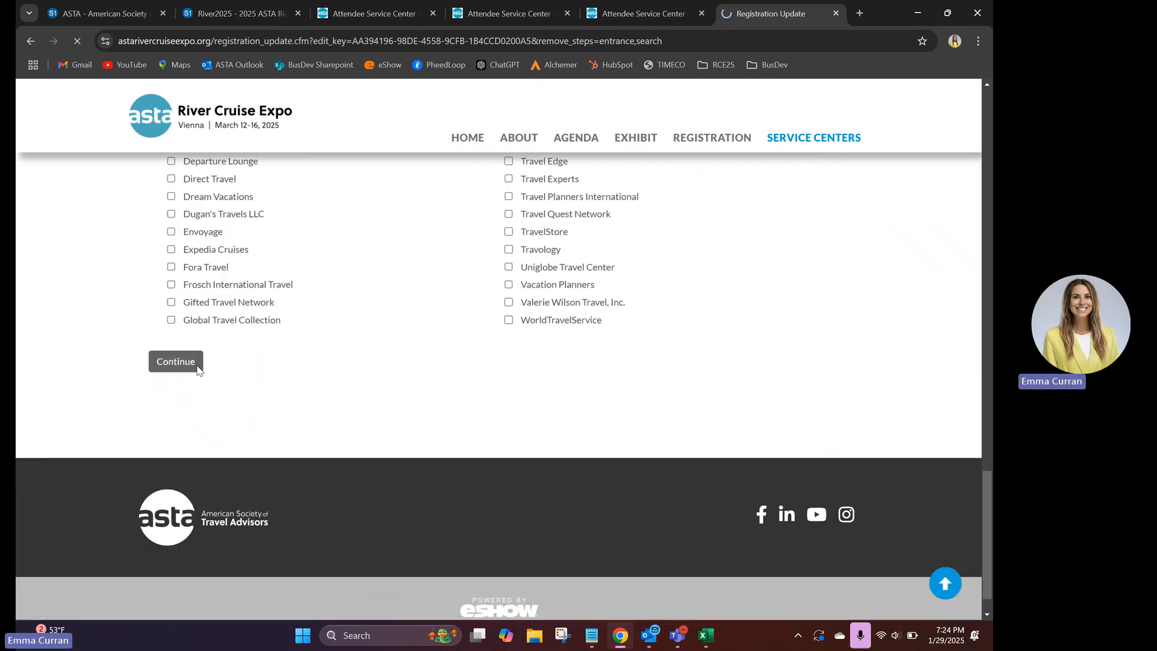
pyautogui.scroll(-10, 199, 373)
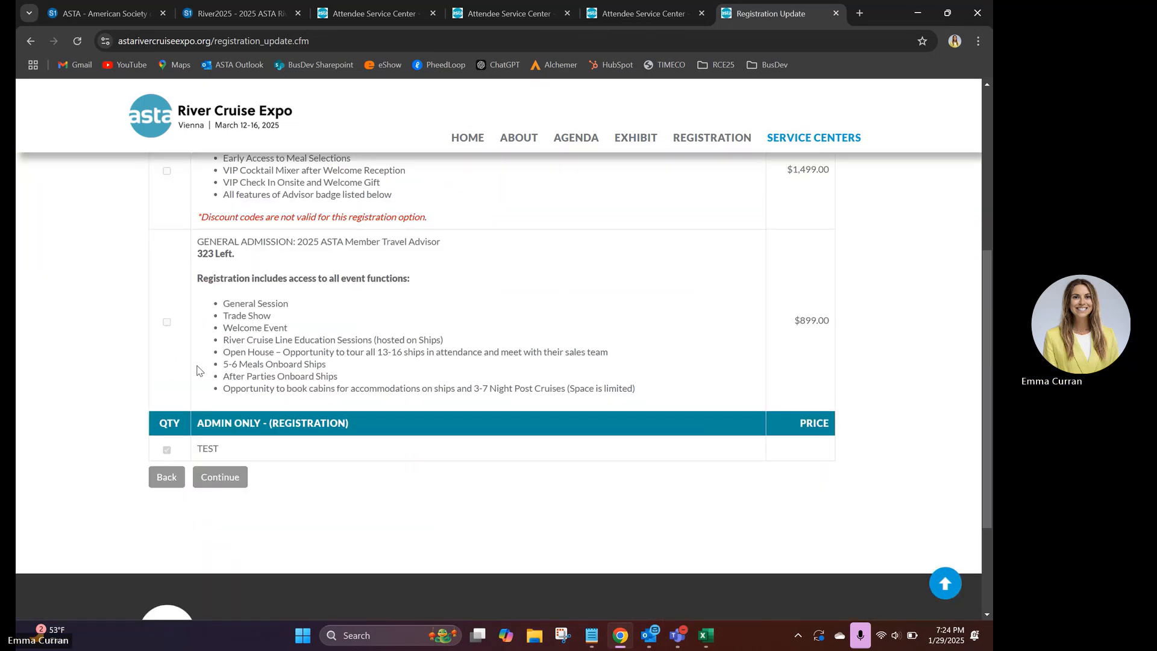
pyautogui.click(227, 451)
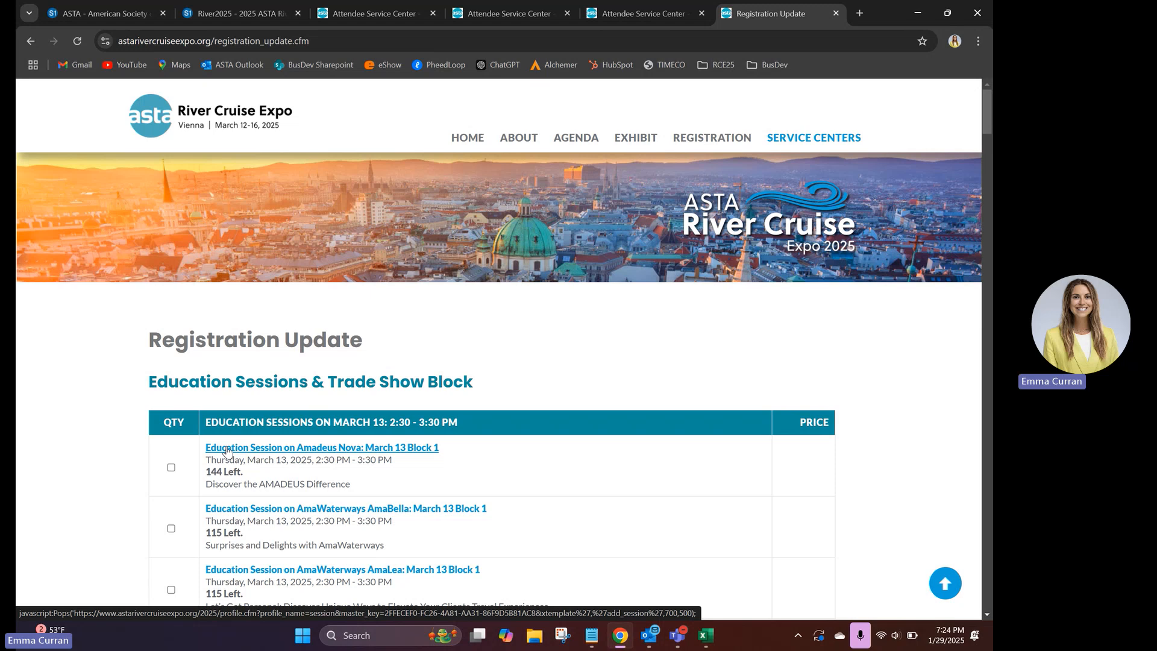
# - Select the Avalon Illumination education session in March 13 Block 1, leaving the AmaWaterways AmaLea session unselected
pyautogui.scroll(-4, 203, 367)
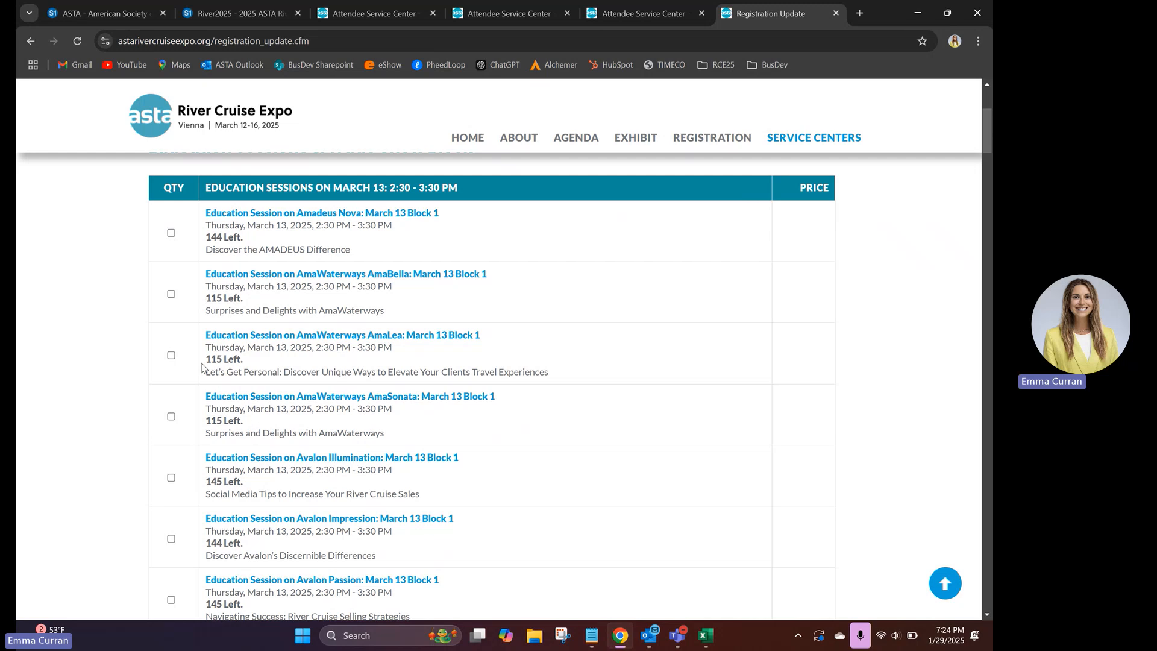
pyautogui.click(171, 359)
pyautogui.click(172, 356)
pyautogui.click(171, 478)
# - Select Trade Show Block 1 on March 14, 9:00 AM - 12:30 PM, below the education sessions
pyautogui.scroll(-15, 172, 481)
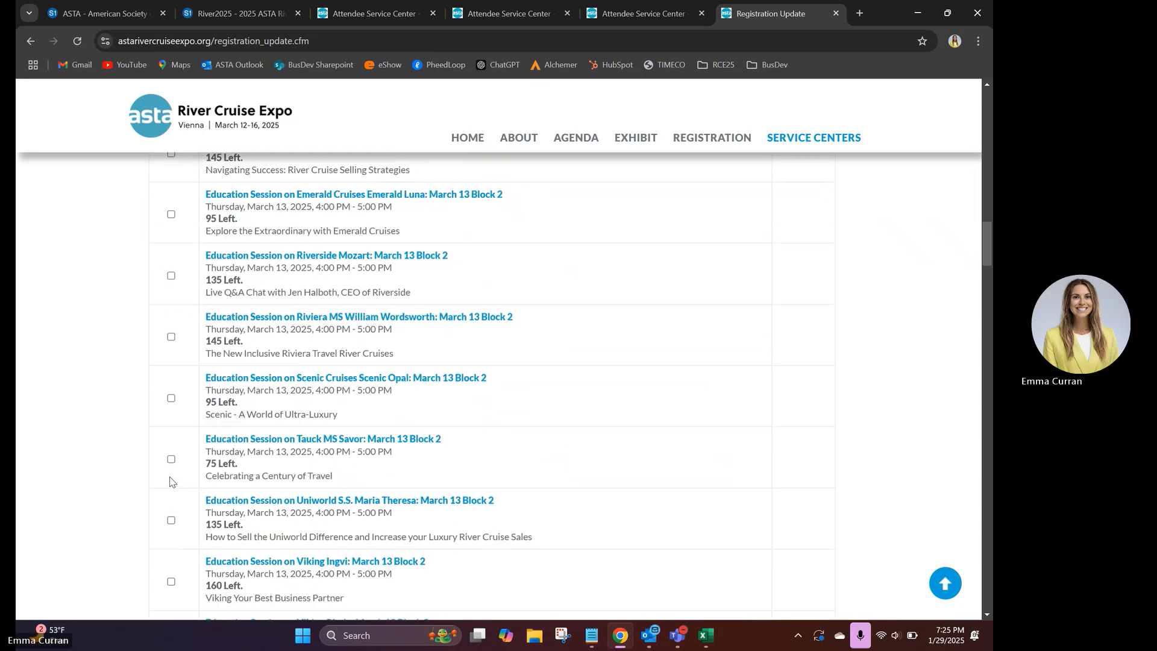
pyautogui.scroll(-15, 171, 481)
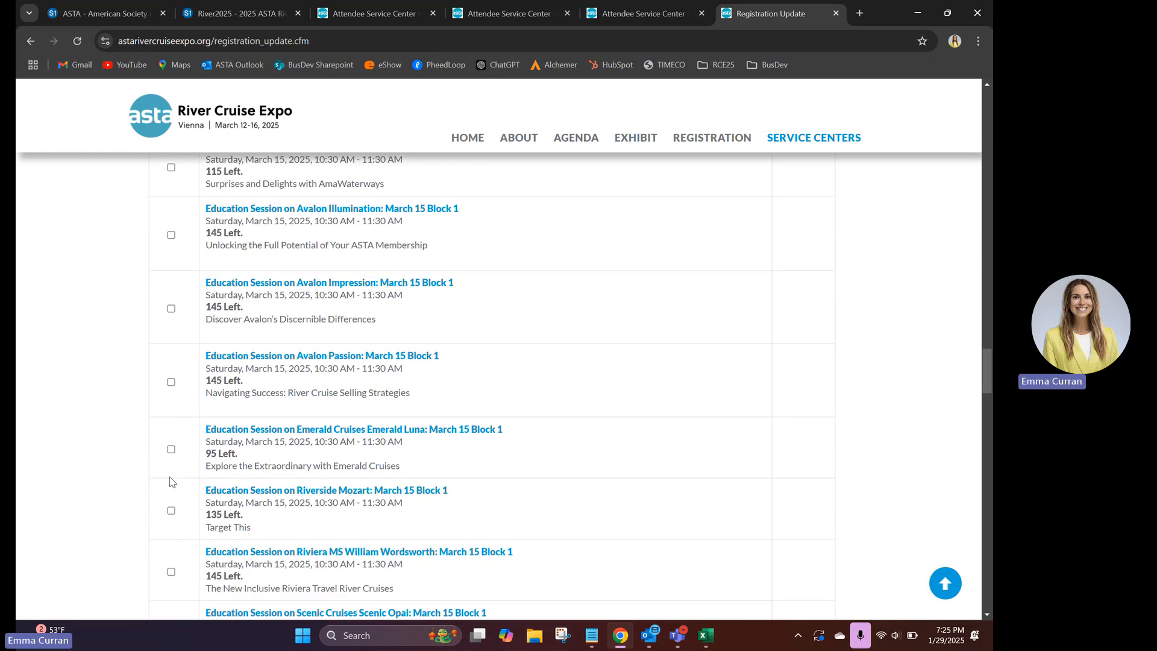
pyautogui.scroll(-15, 170, 481)
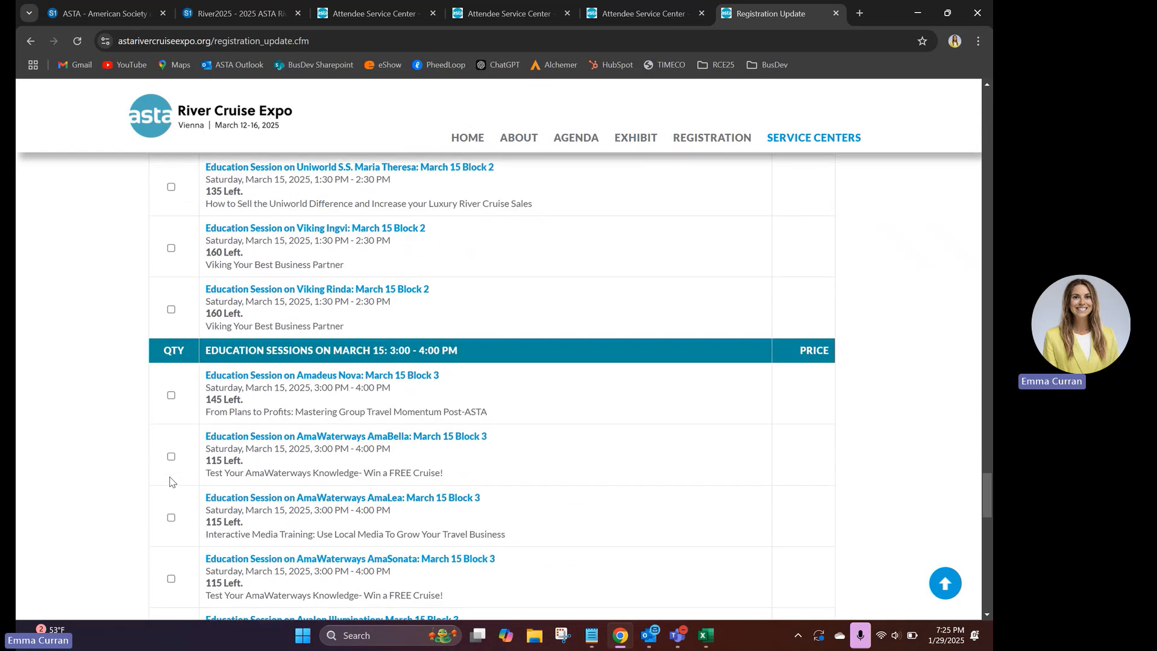
pyautogui.scroll(-10, 170, 481)
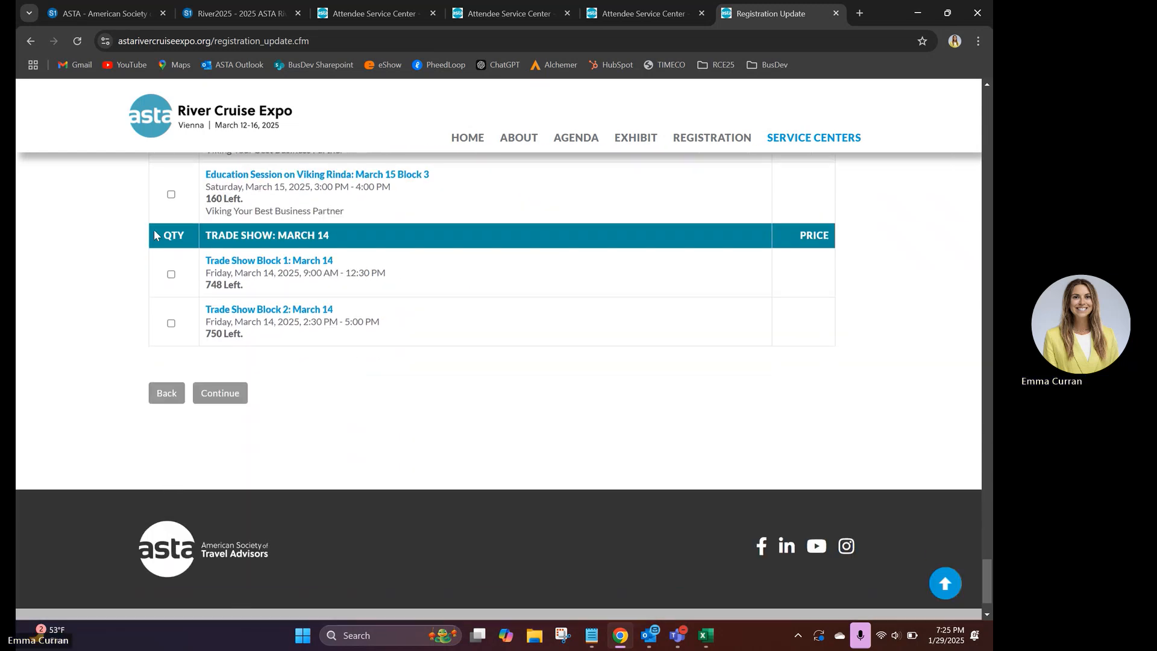
pyautogui.click(172, 276)
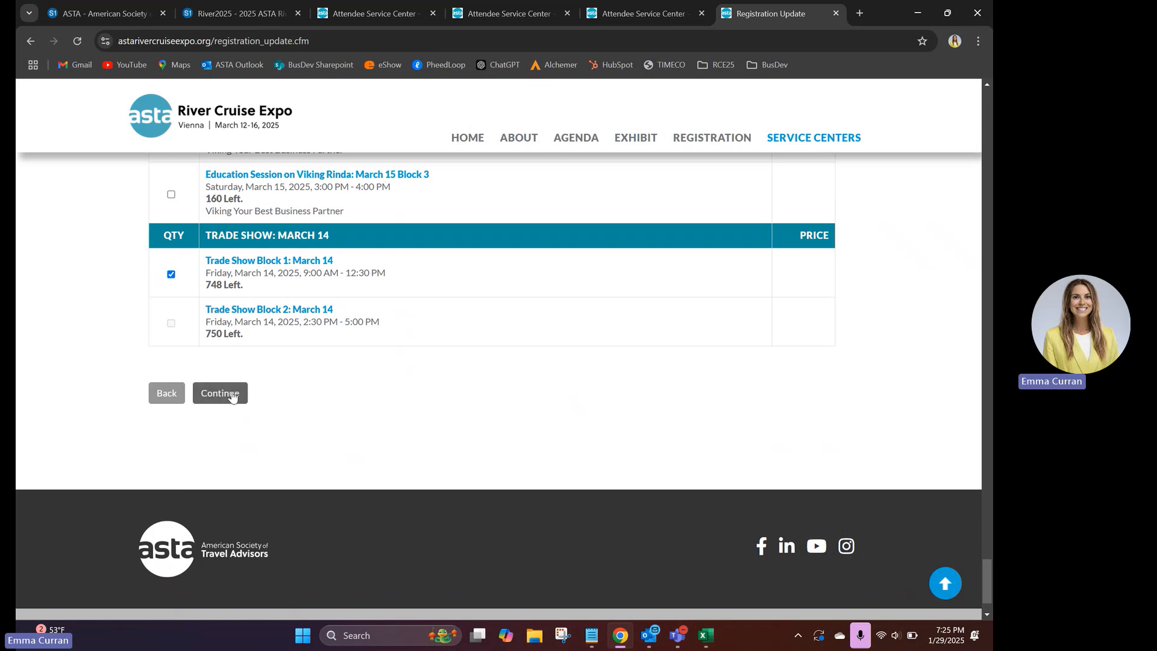
# - Submit the session and trade show selections, review the order summary, and proceed to the payment page
pyautogui.click(234, 396)
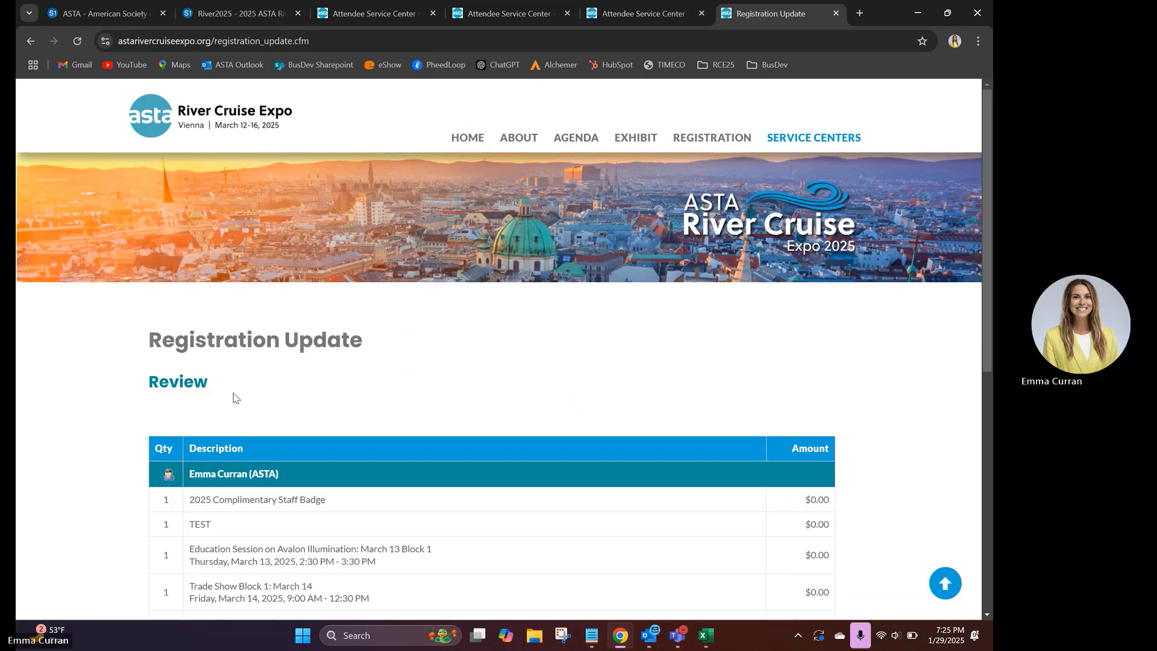
pyautogui.scroll(-3, 234, 396)
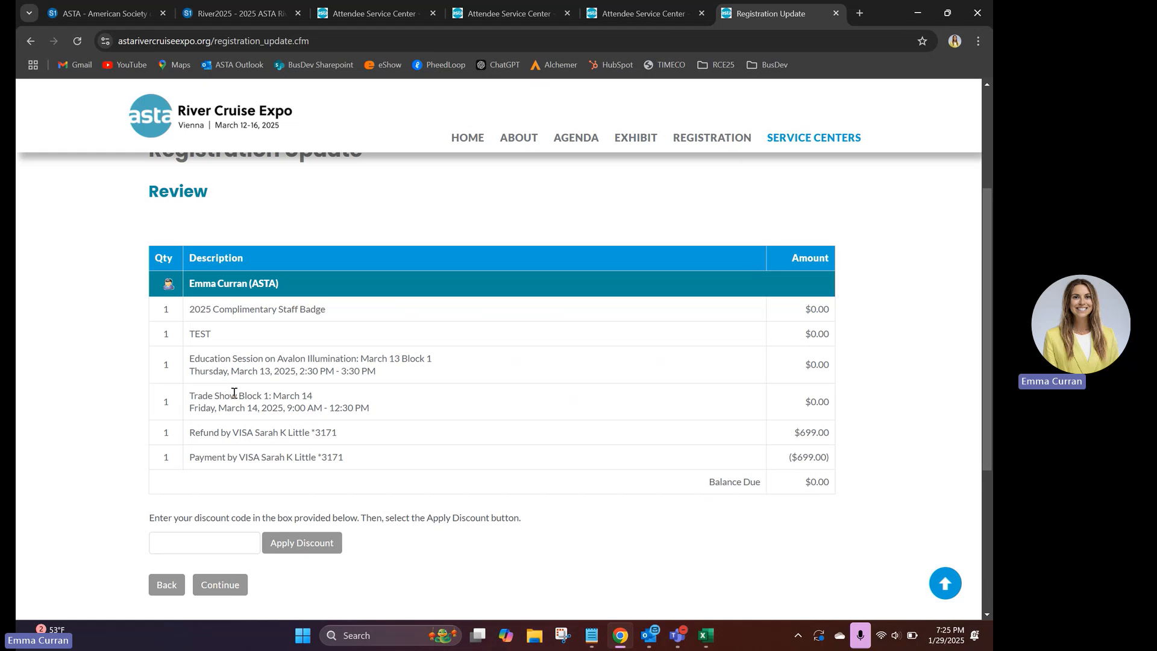
pyautogui.click(221, 588)
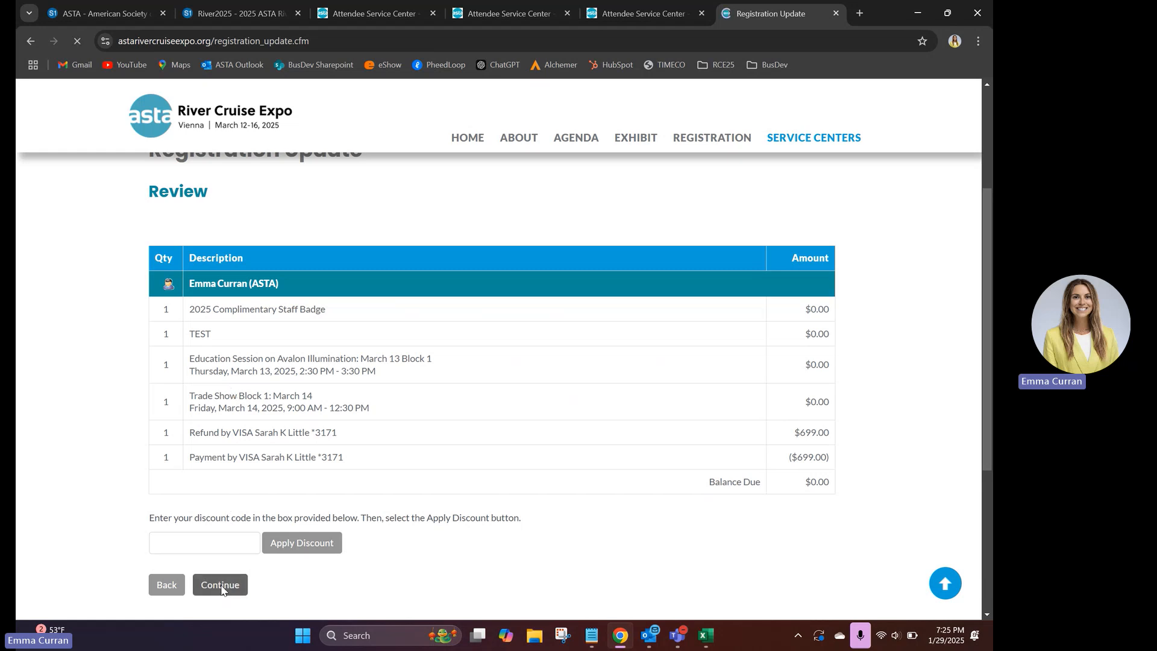
# - Accept the 2025 Cancellation Policy and the ASTA Terms and Conditions, and complete the registration
pyautogui.scroll(-2, 338, 420)
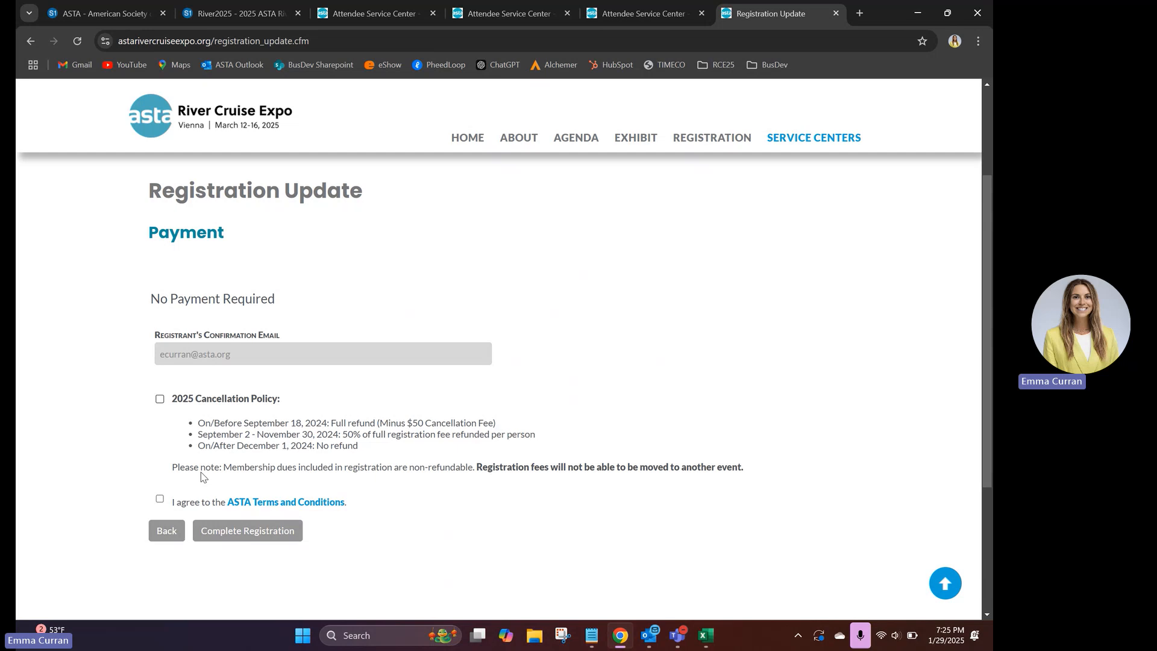
pyautogui.click(159, 399)
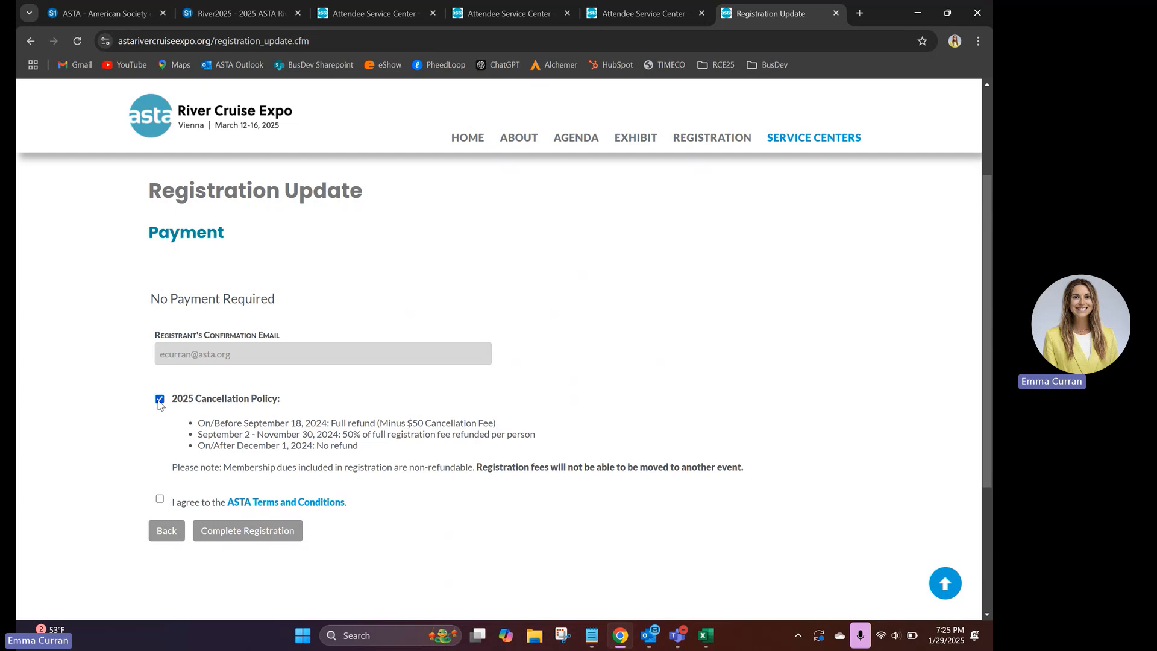
pyautogui.click(161, 499)
pyautogui.click(252, 534)
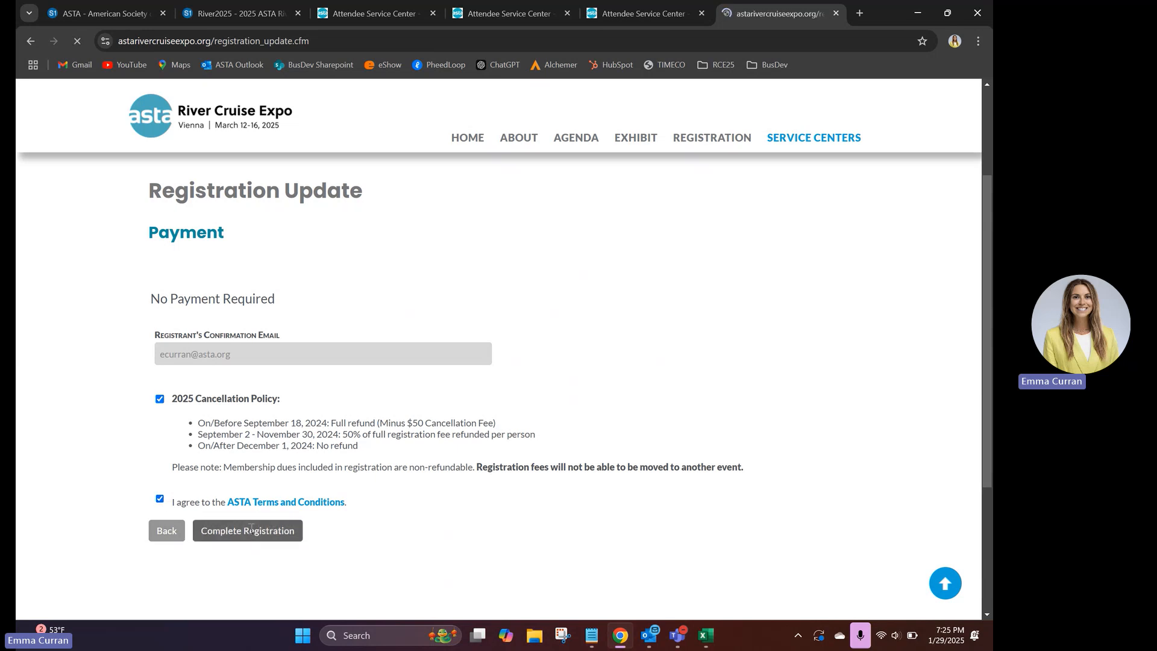